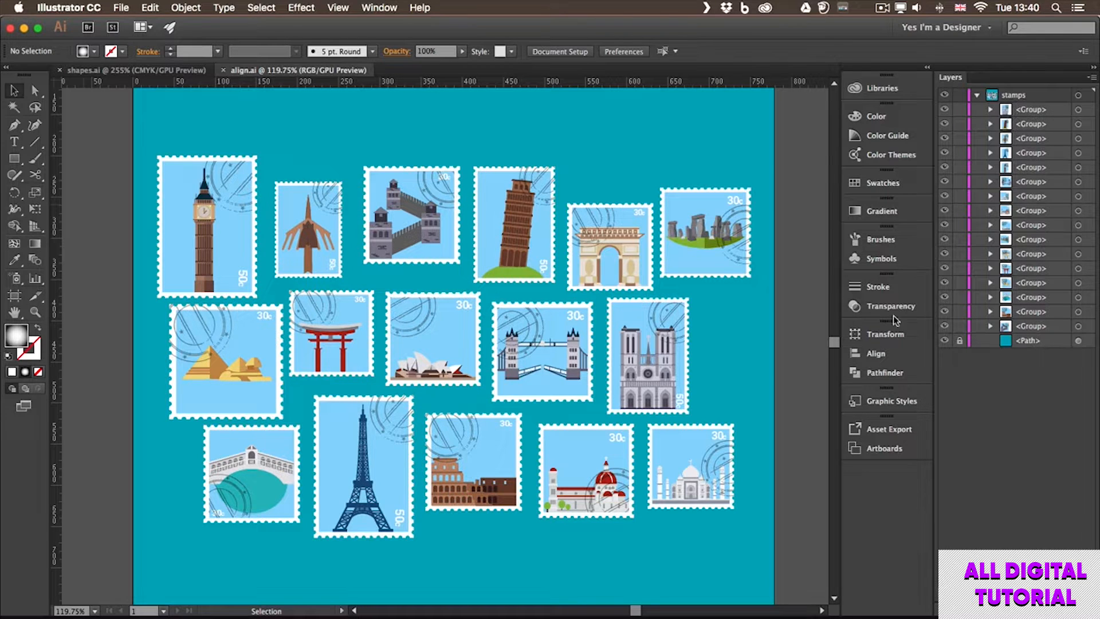
Step: Reposition the Stonehenge, Arc de Triomphe and Leaning Tower stamps so the top row is uneven in height and spacing
drag(715, 220, 710, 139)
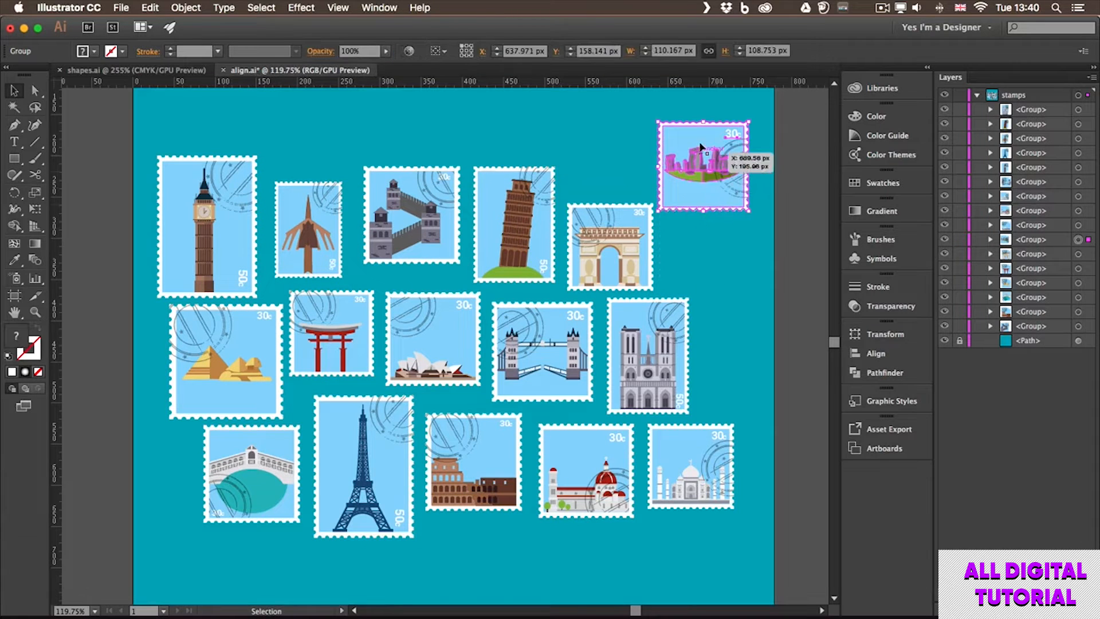
drag(617, 237, 608, 210)
drag(516, 213, 516, 188)
drag(609, 226, 619, 256)
drag(705, 187, 707, 240)
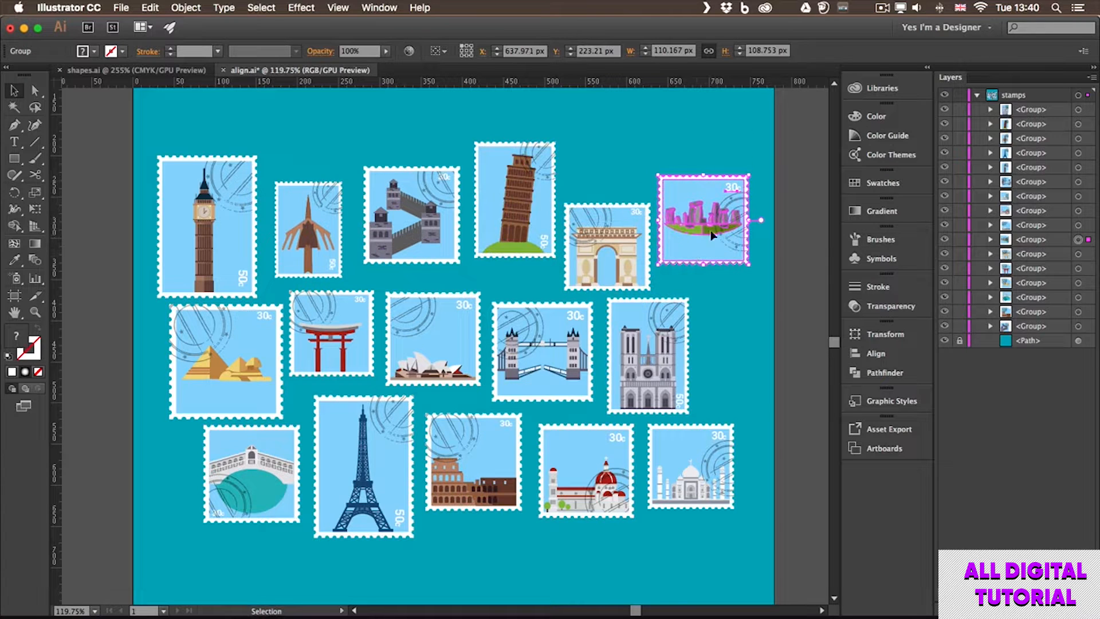
drag(509, 215, 524, 212)
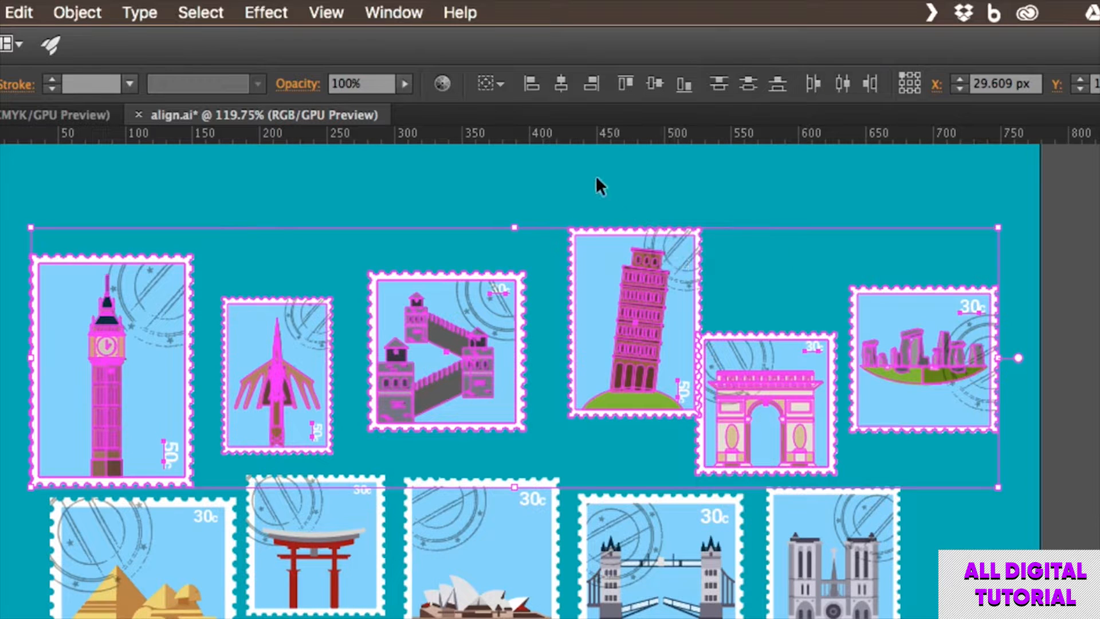
Step: Align the top edges of the six top-row stamps and distribute them by horizontal centers
click(625, 84)
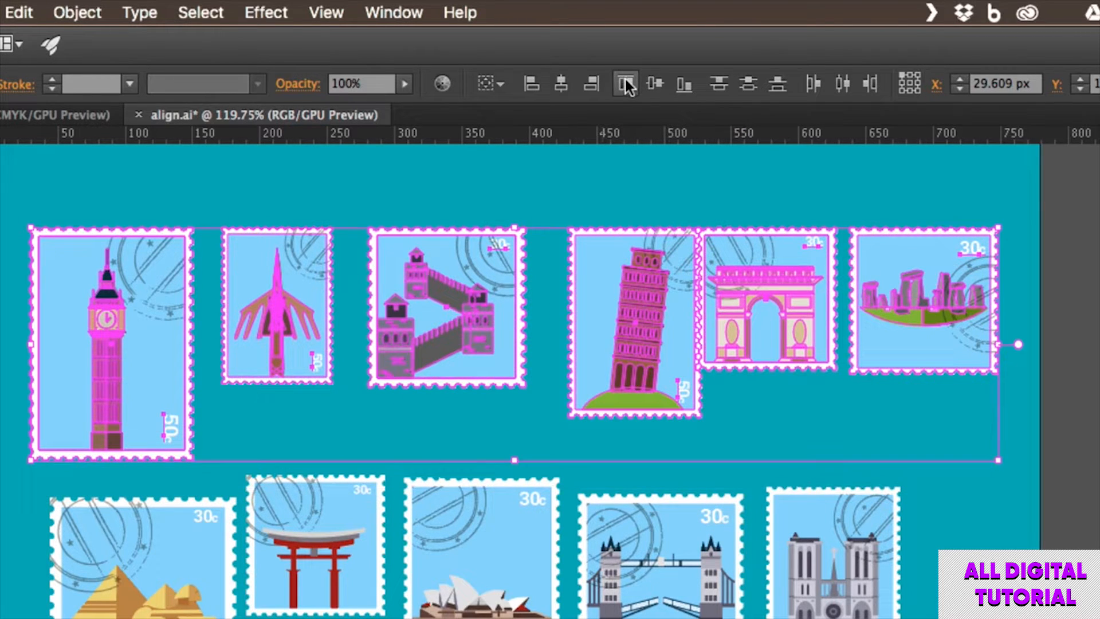
click(842, 83)
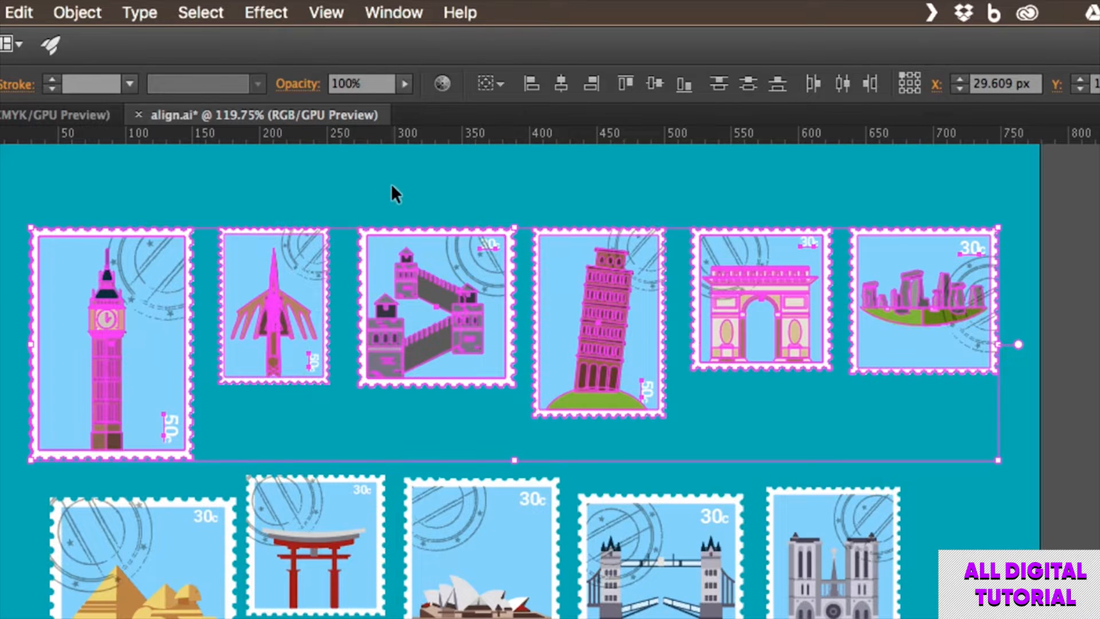
click(421, 175)
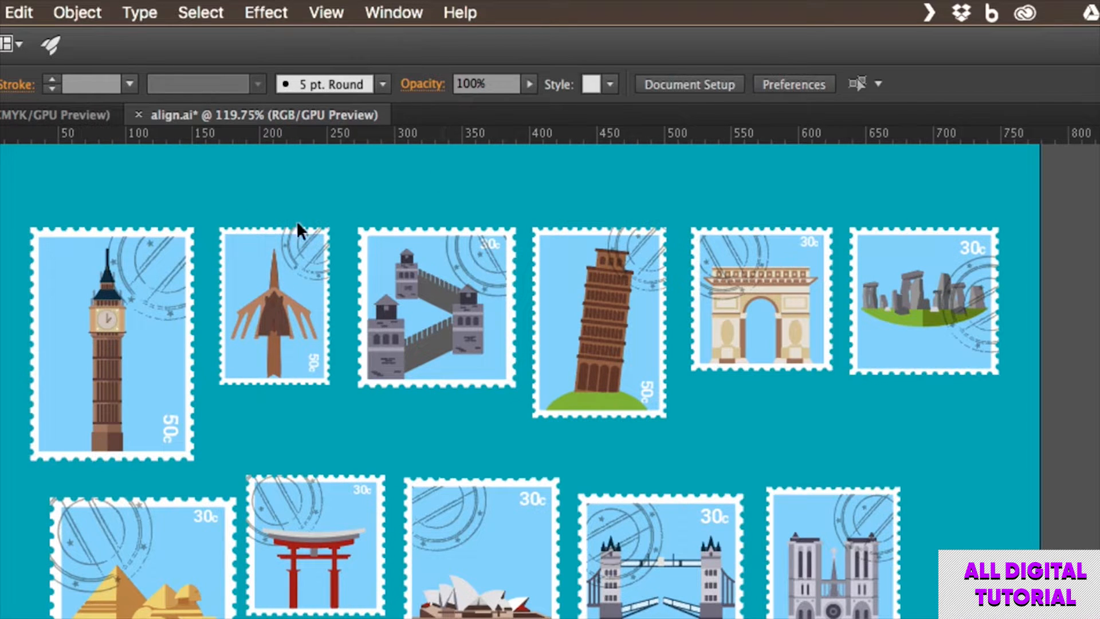
Step: Shrink the second top-row stamp to about 46 by 65 px and enlarge the Big Ben stamp
click(294, 248)
drag(329, 229, 281, 296)
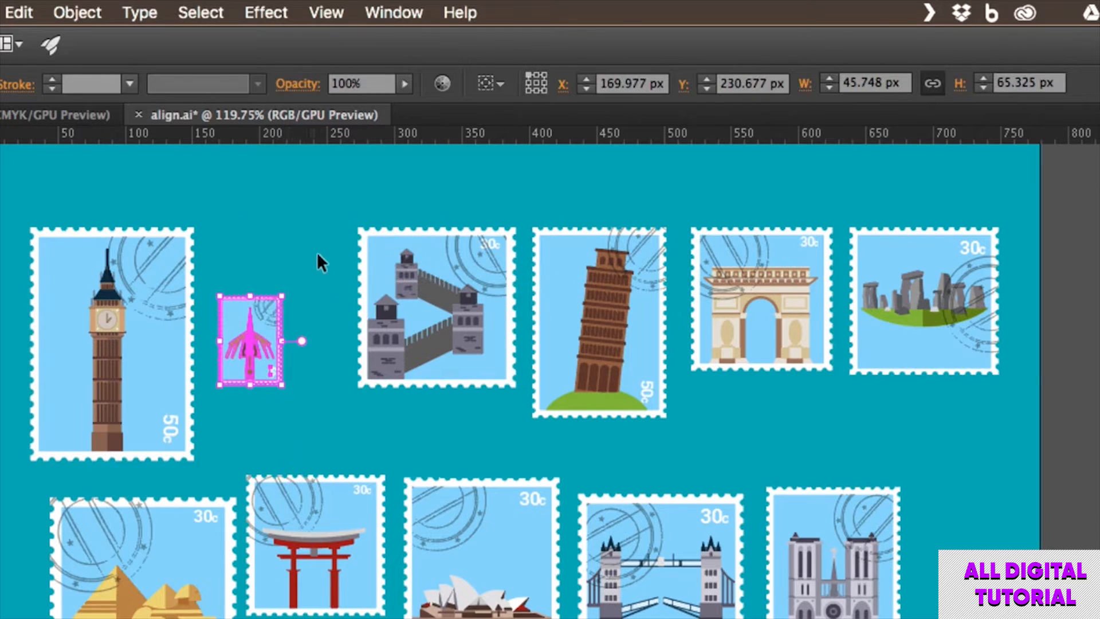
click(336, 238)
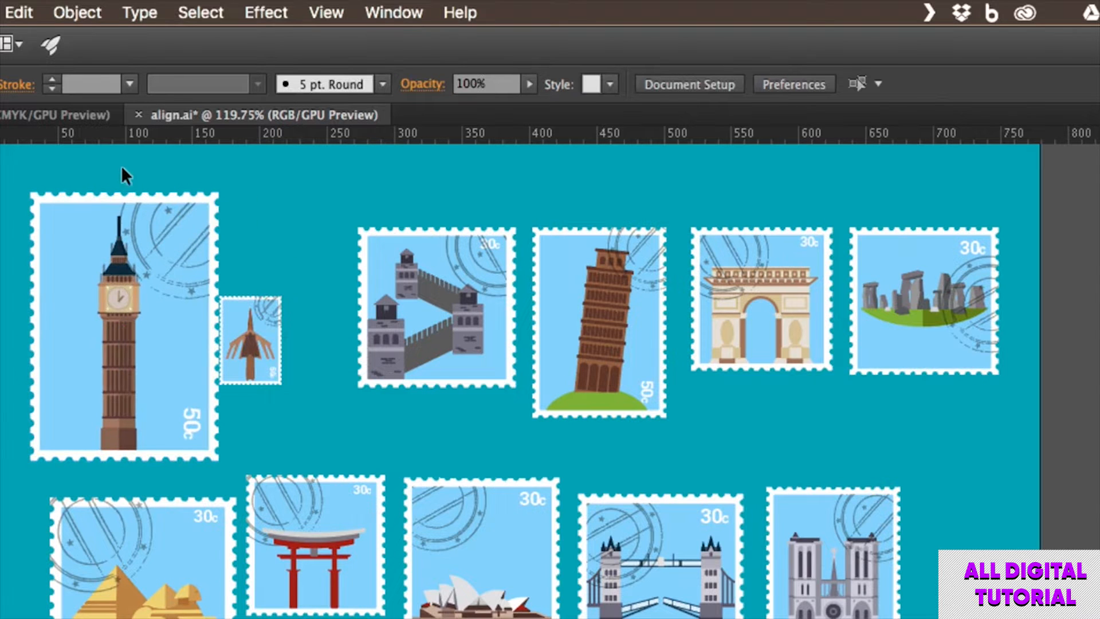
Step: Align the top-row stamps by vertical centers, trying bottom and top alignment in between, and distribute them by horizontal centers
drag(111, 172, 992, 358)
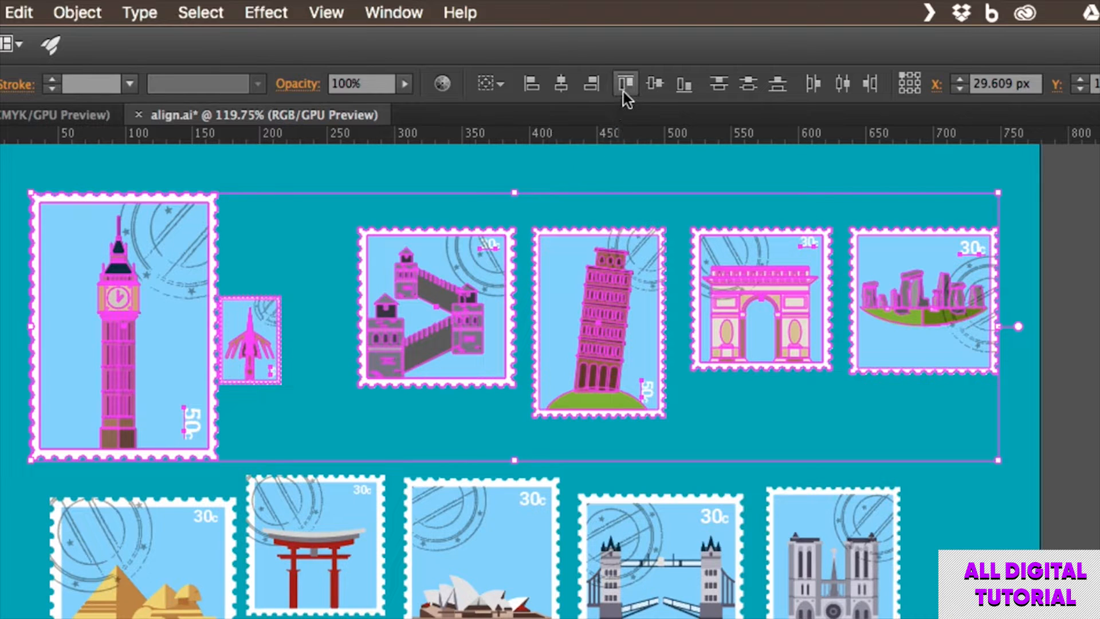
click(651, 83)
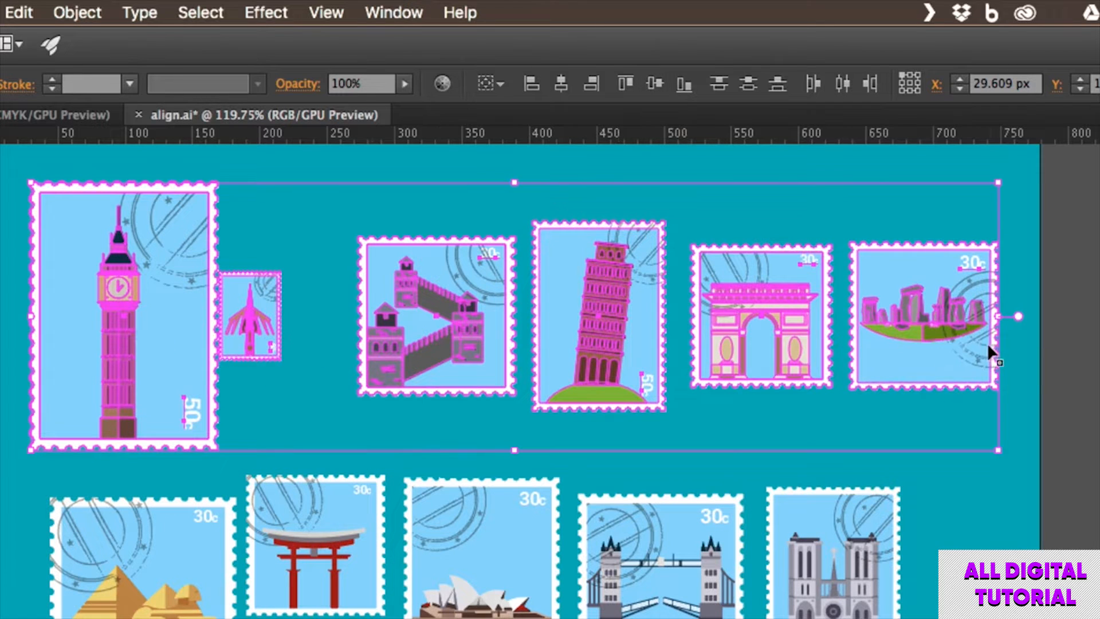
click(683, 84)
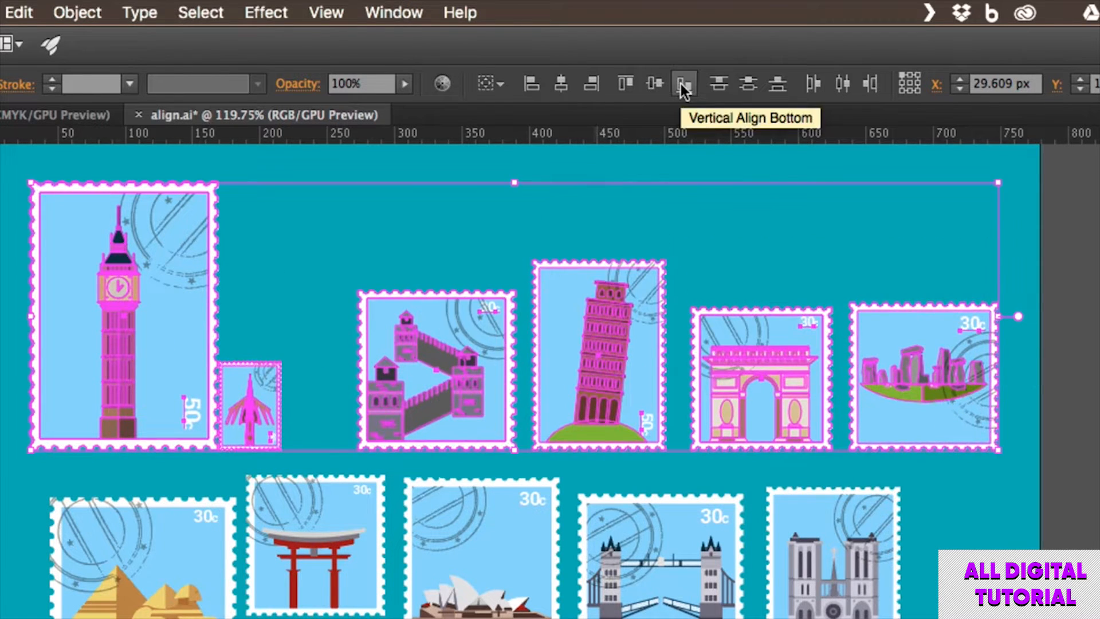
click(655, 83)
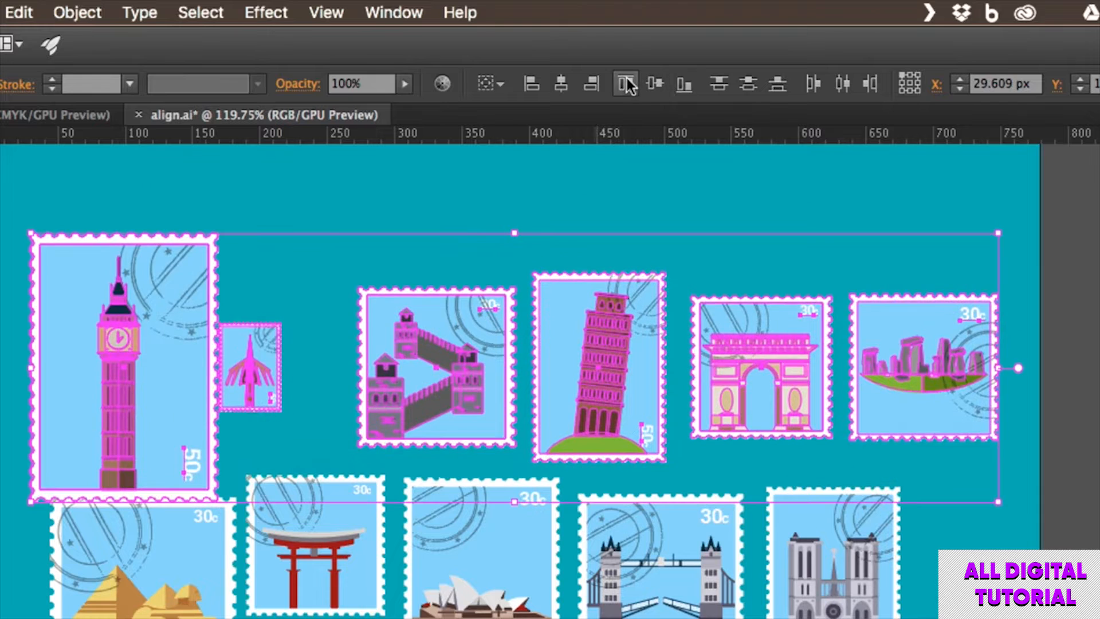
click(625, 82)
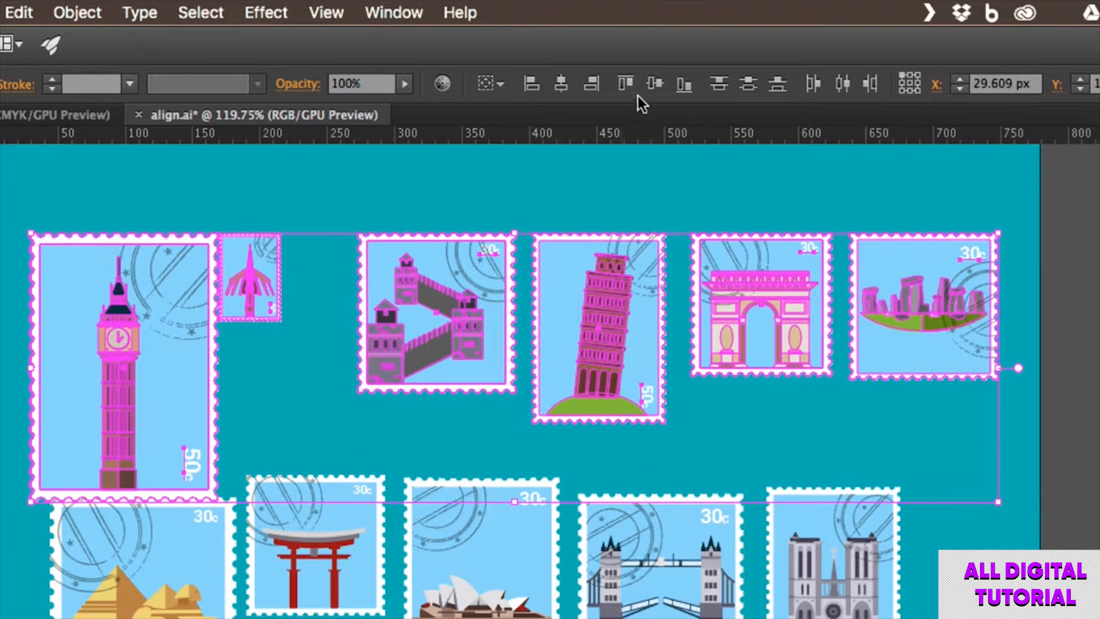
click(654, 84)
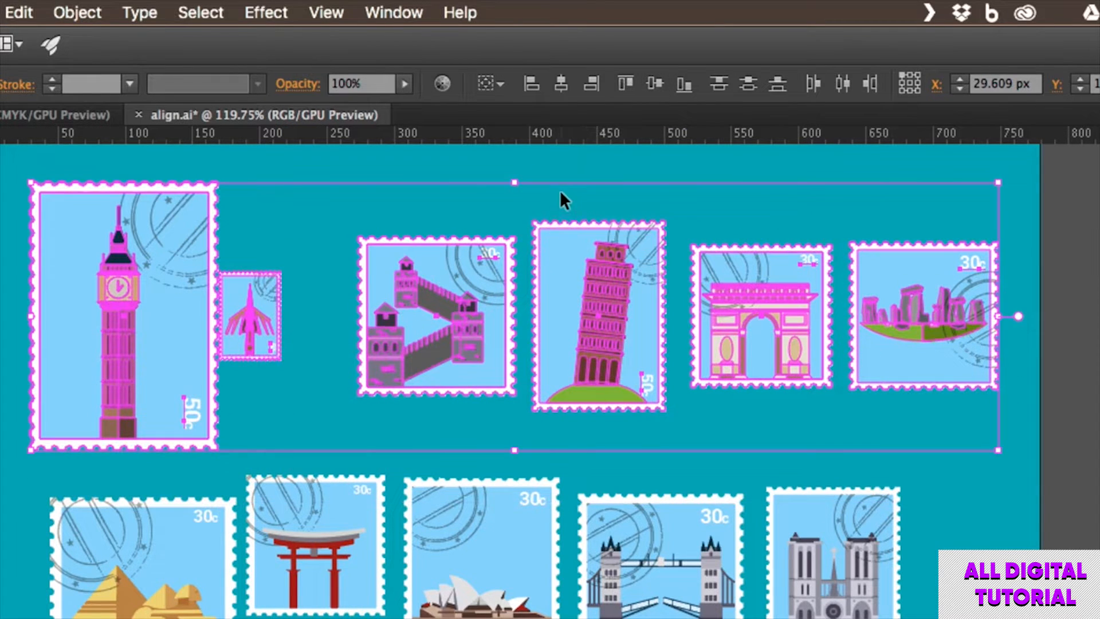
click(842, 82)
click(773, 172)
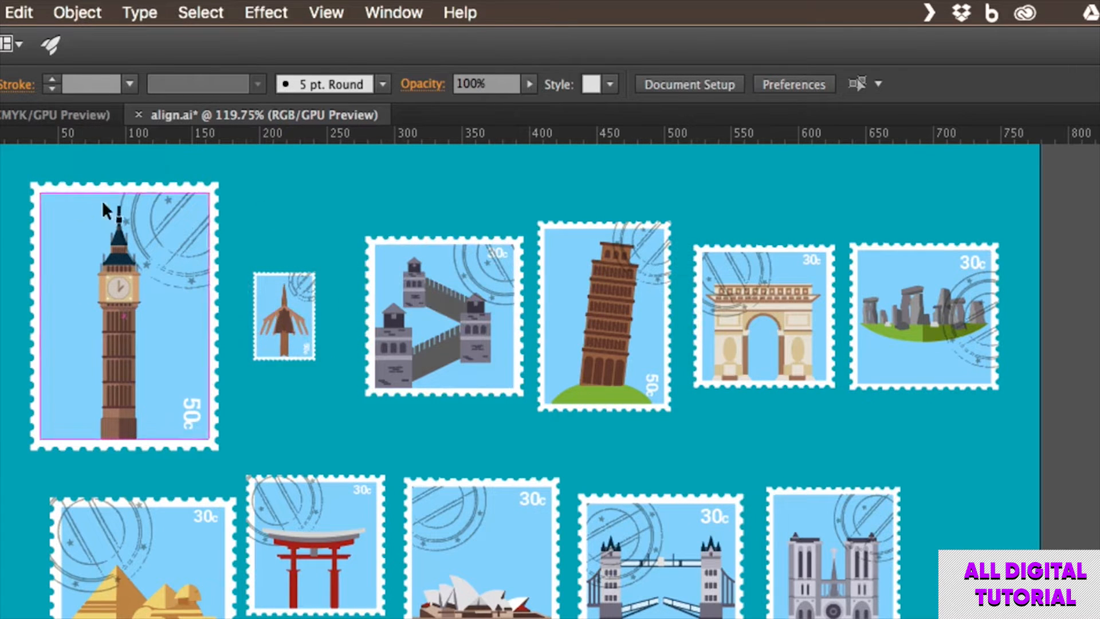
Step: Select the six top-row stamps and show the full Align options, including Distribute Spacing and Align To
drag(15, 251, 846, 386)
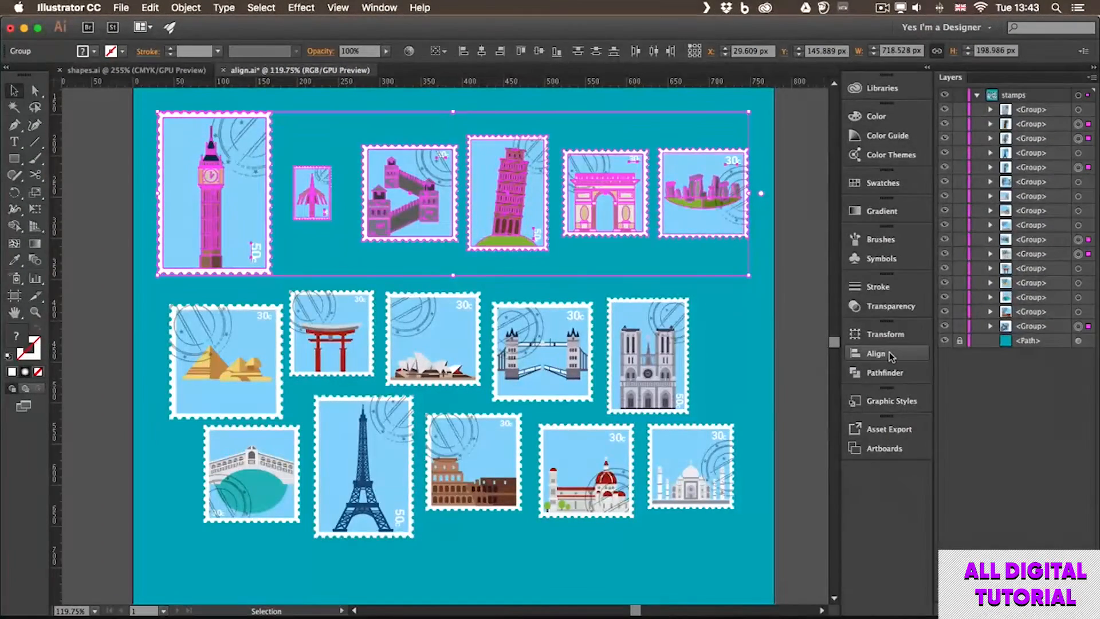
click(882, 353)
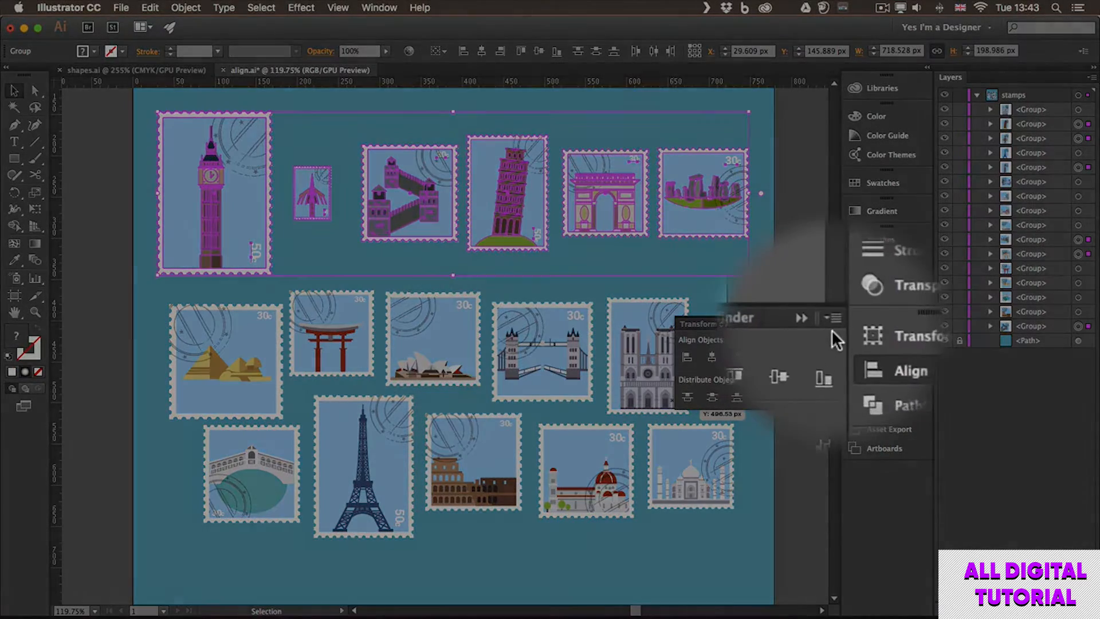
click(832, 321)
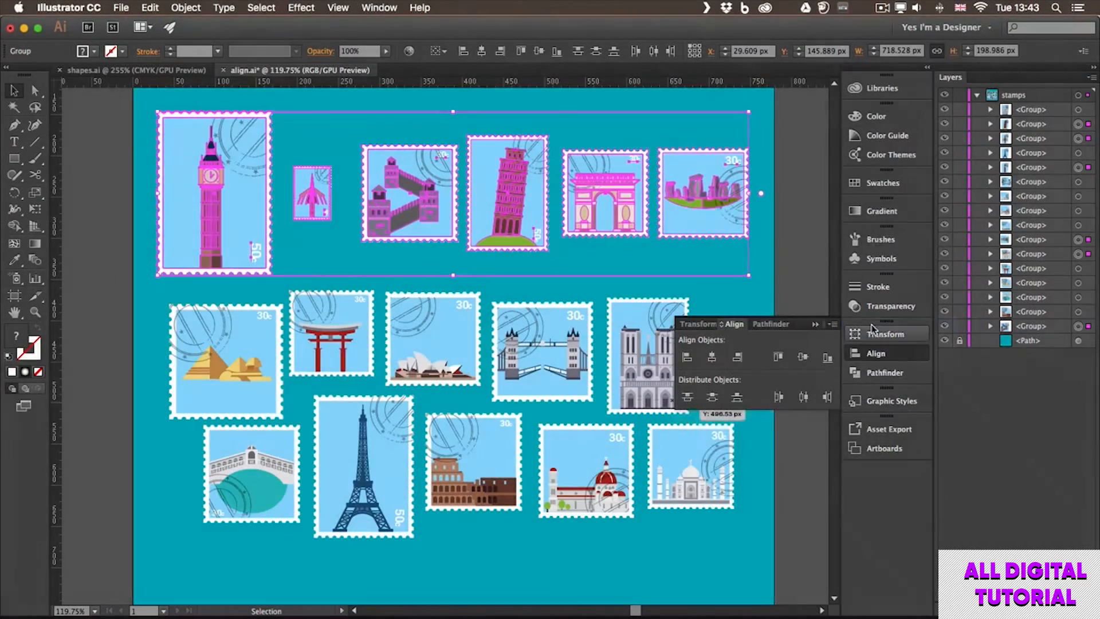
click(861, 327)
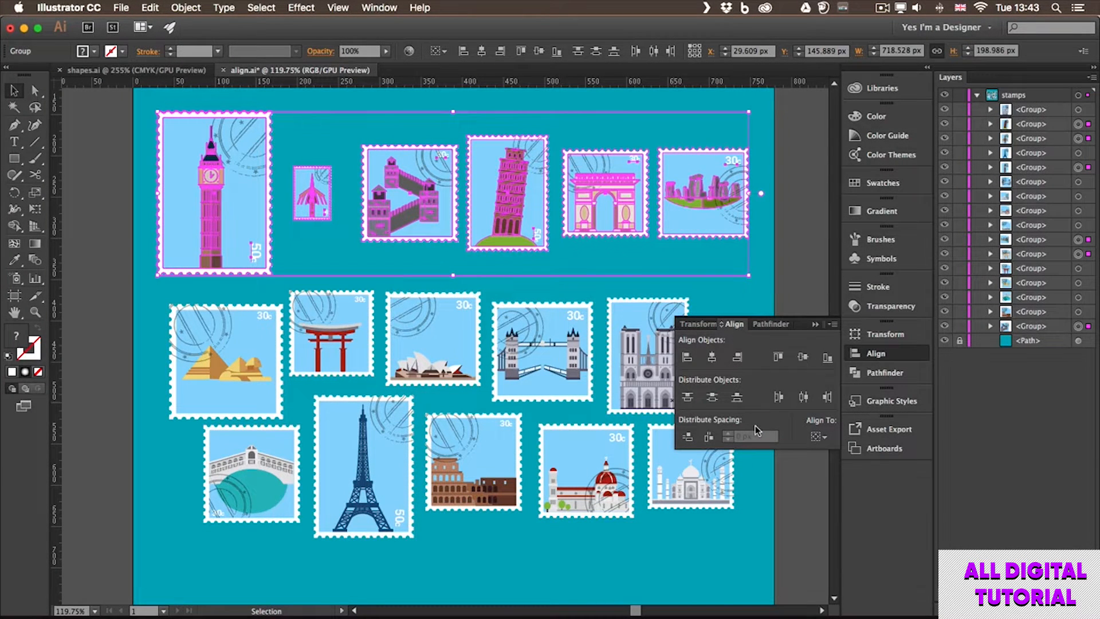
Step: Align to Key Object with the Leaning Tower stamp as key and distribute the top row horizontally with 20 px spacing
click(819, 437)
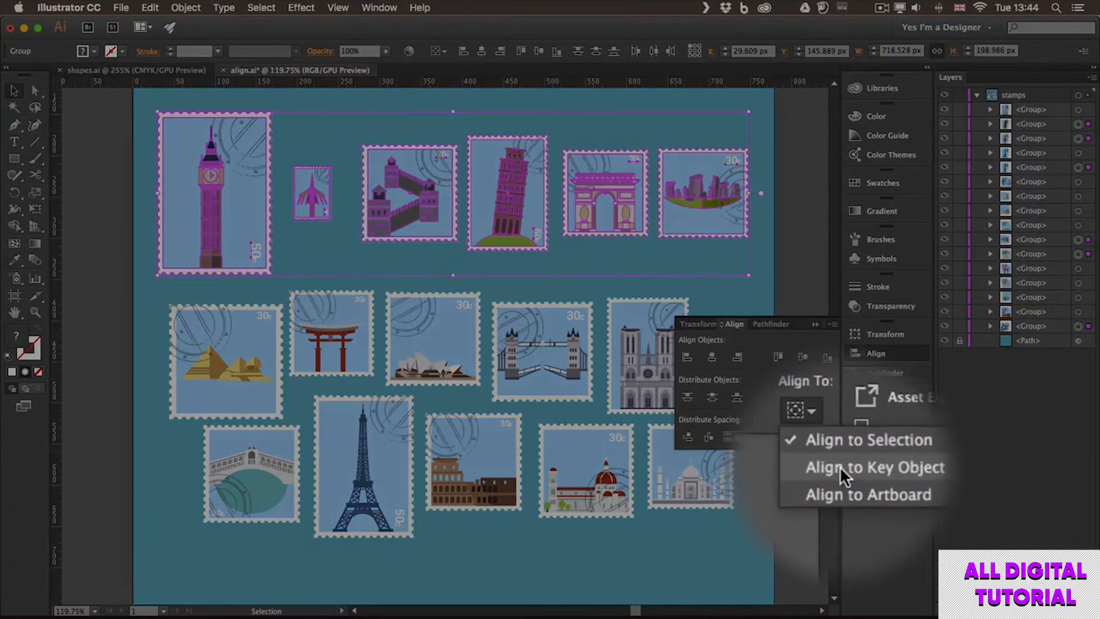
click(840, 465)
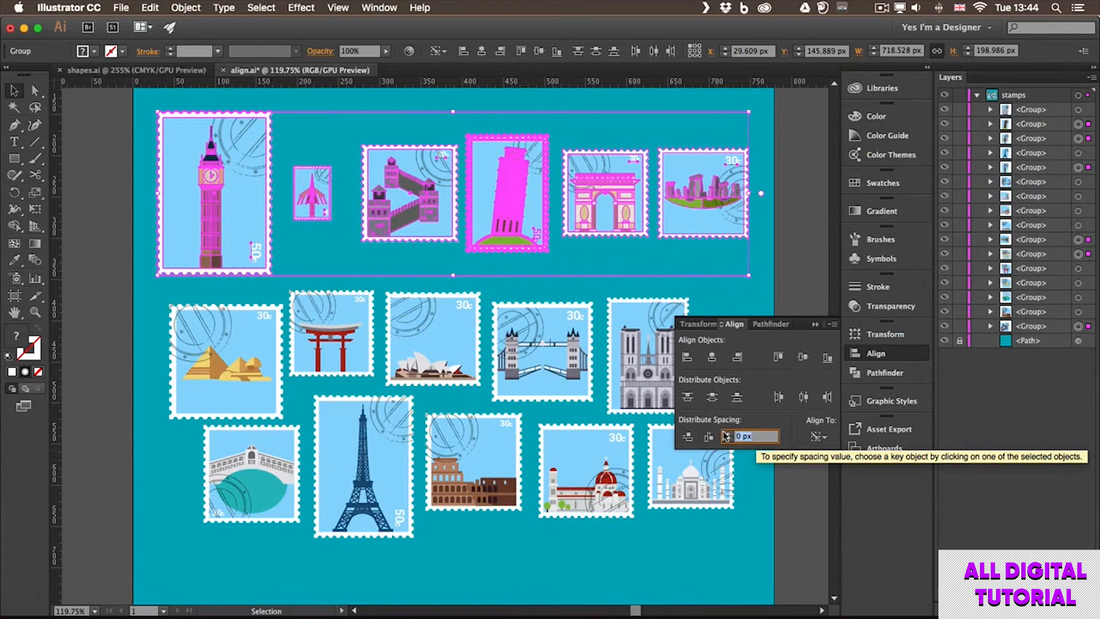
text(20)
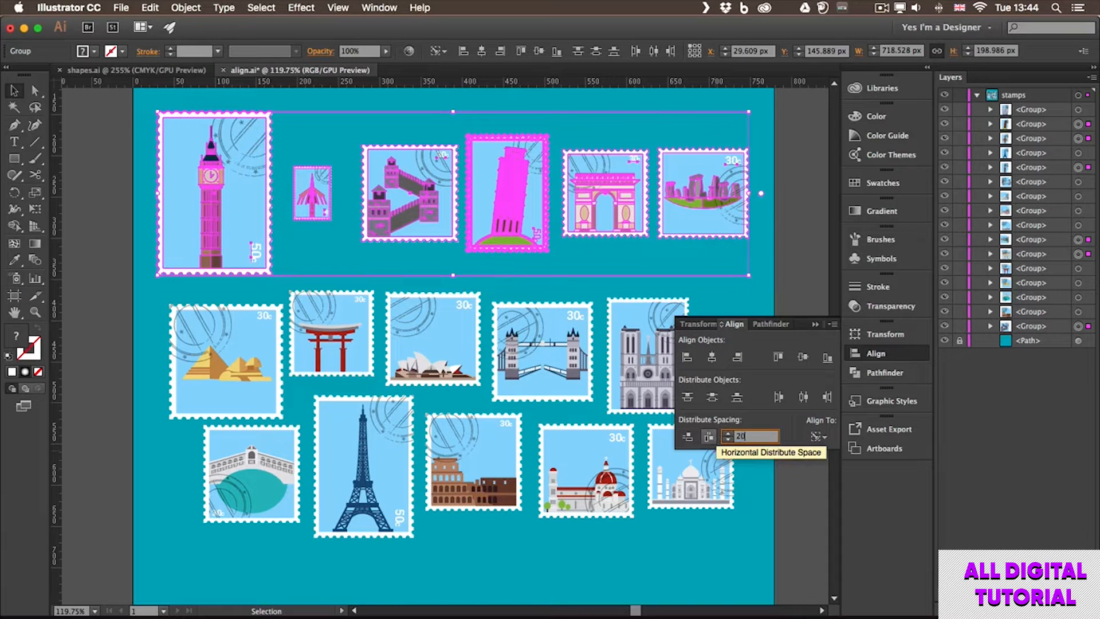
key(Return)
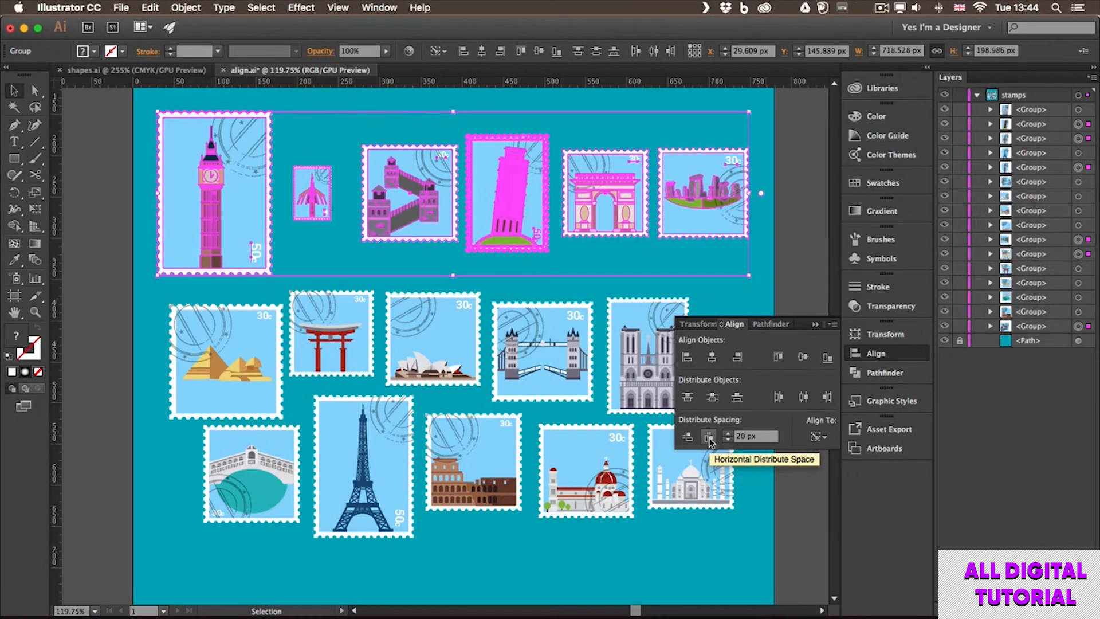
click(708, 436)
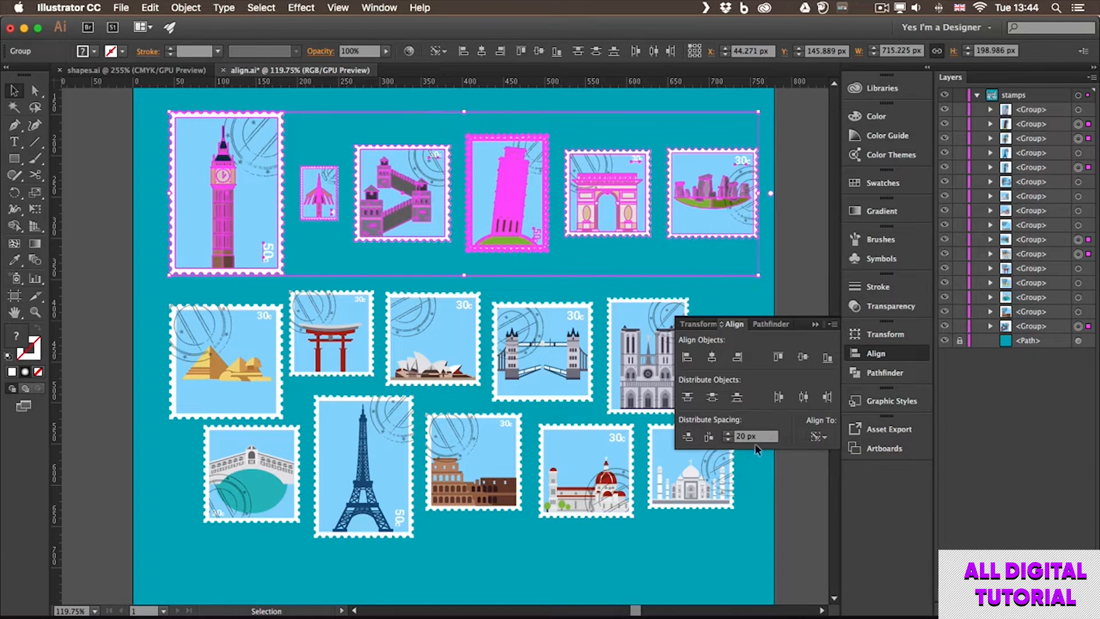
Step: Distribute the top-row stamps horizontally around the key object with 10 px spacing
text(10)
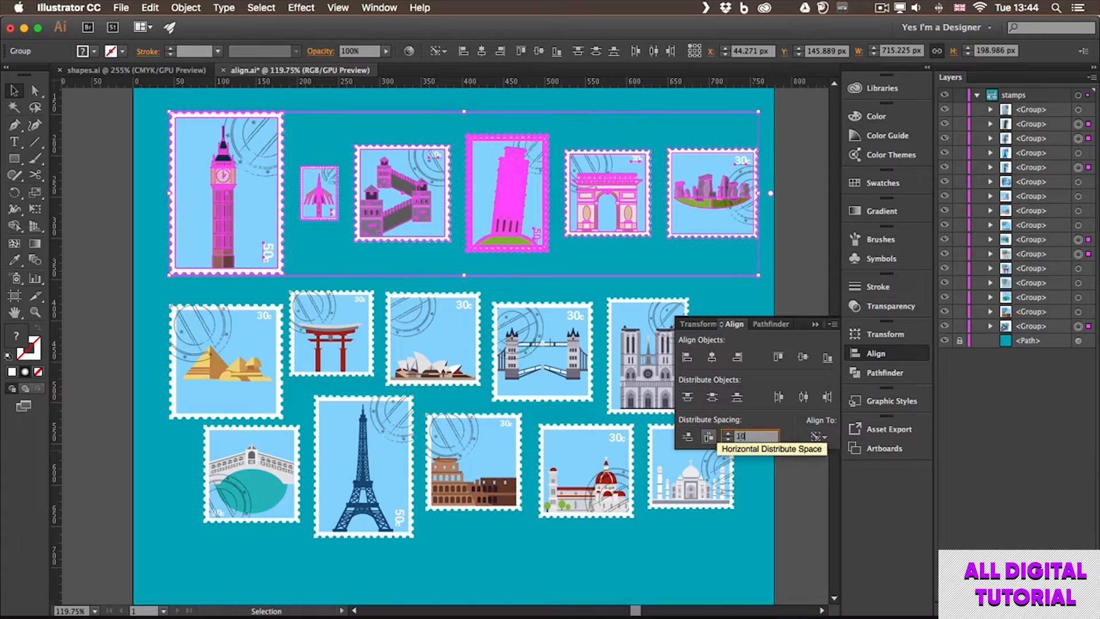
click(709, 440)
click(709, 438)
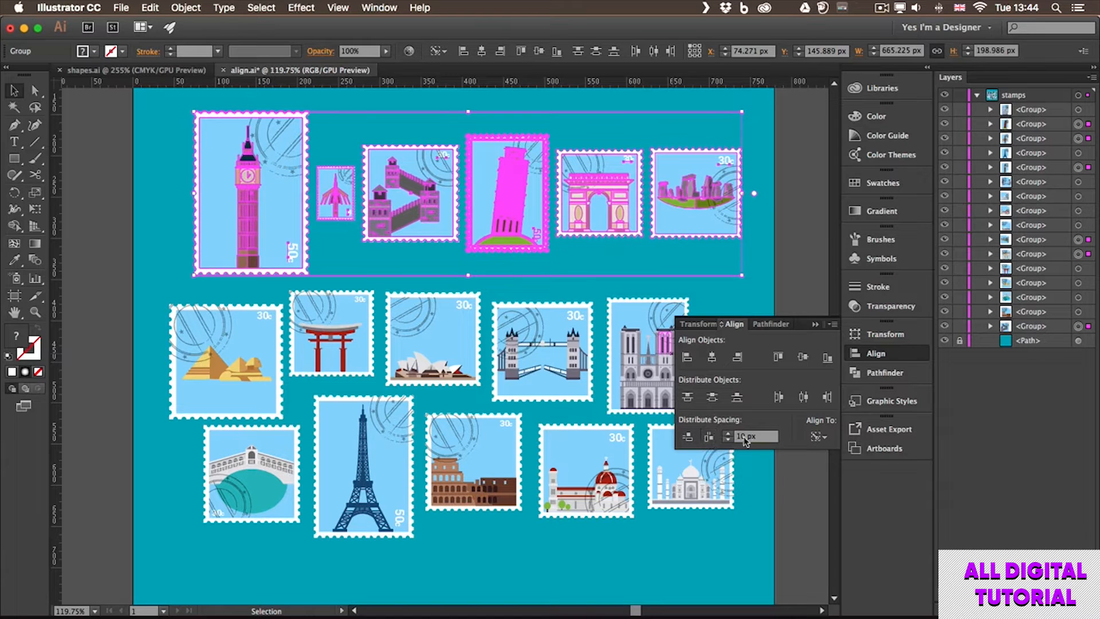
Step: Distribute the top-row stamps horizontally around the key object with 0 px spacing, then clear the selection
click(762, 438)
text(0)
click(709, 438)
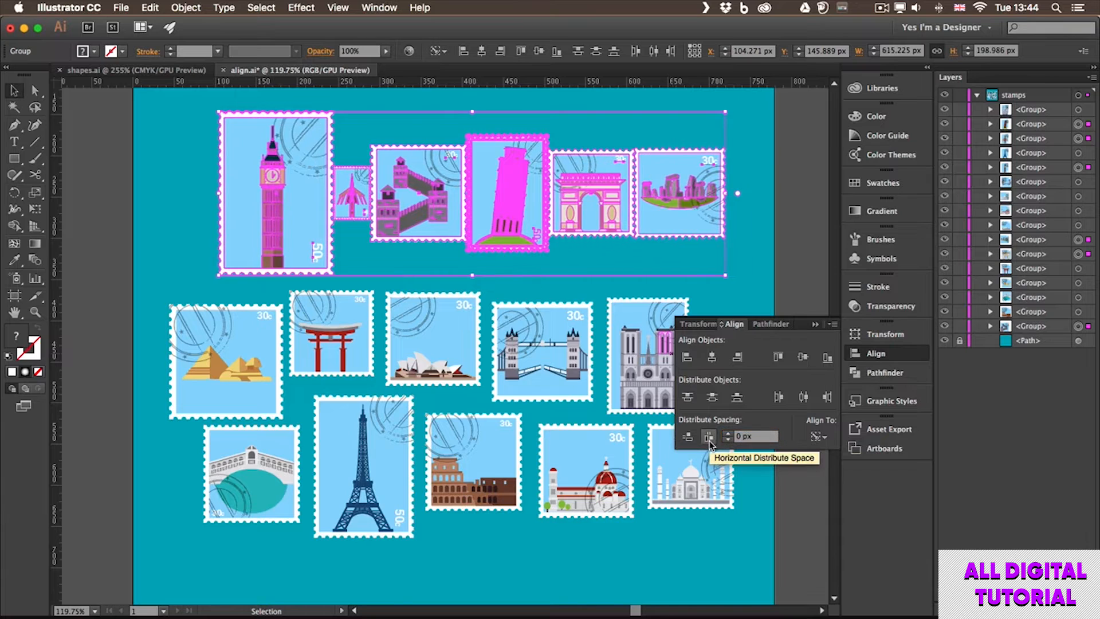
click(790, 222)
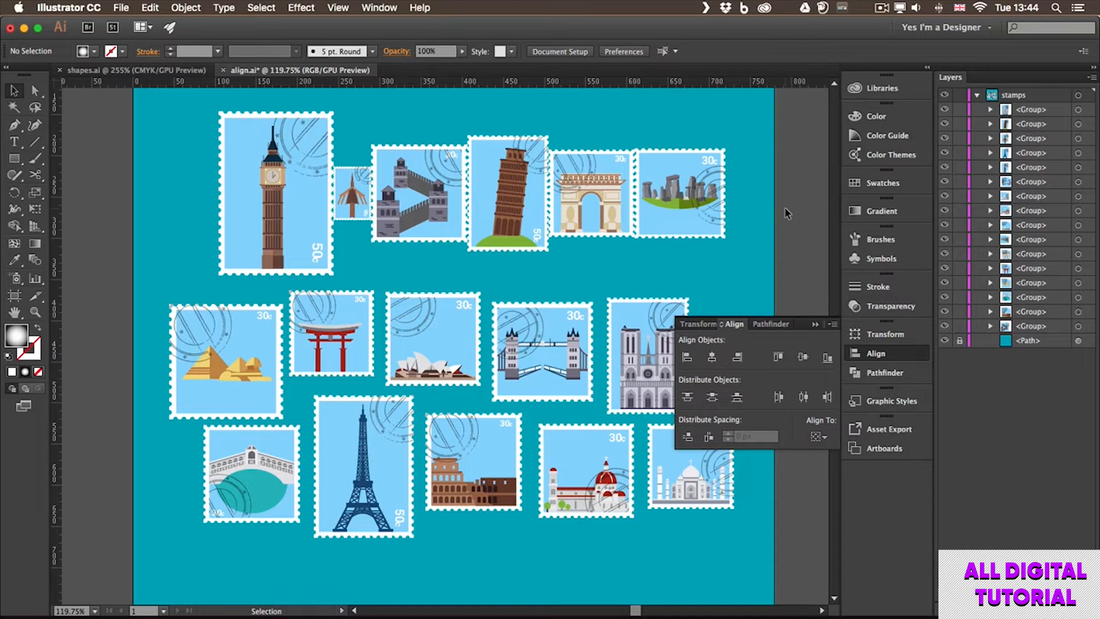
Step: Select the top-row stamps, set alignment to Artboard, and distribute their horizontal spacing across the artboard's full width
drag(775, 195, 273, 221)
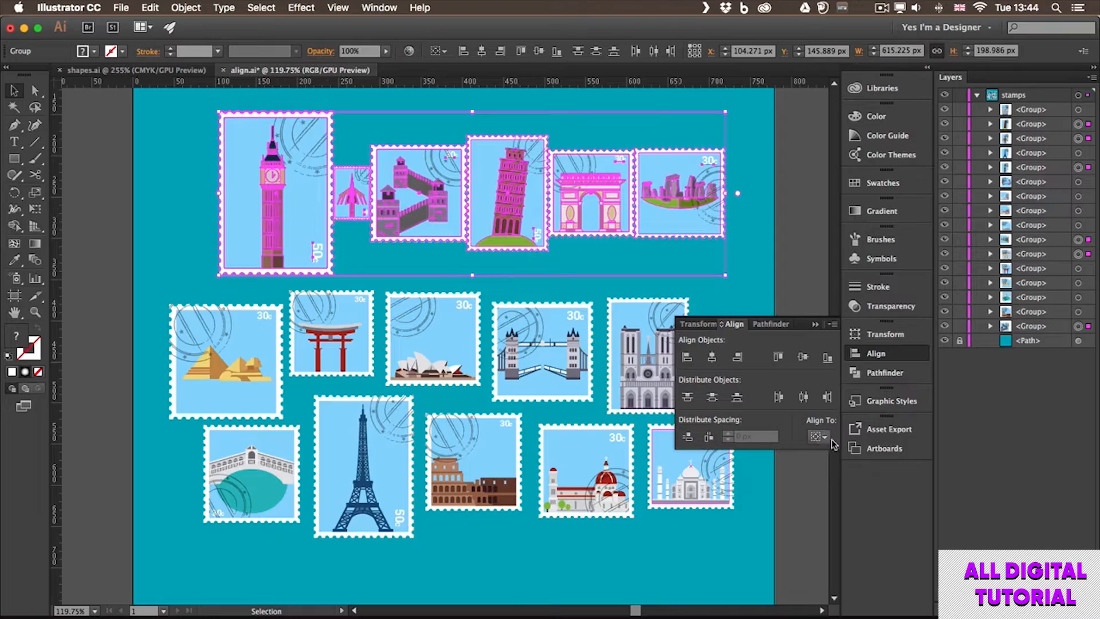
click(823, 438)
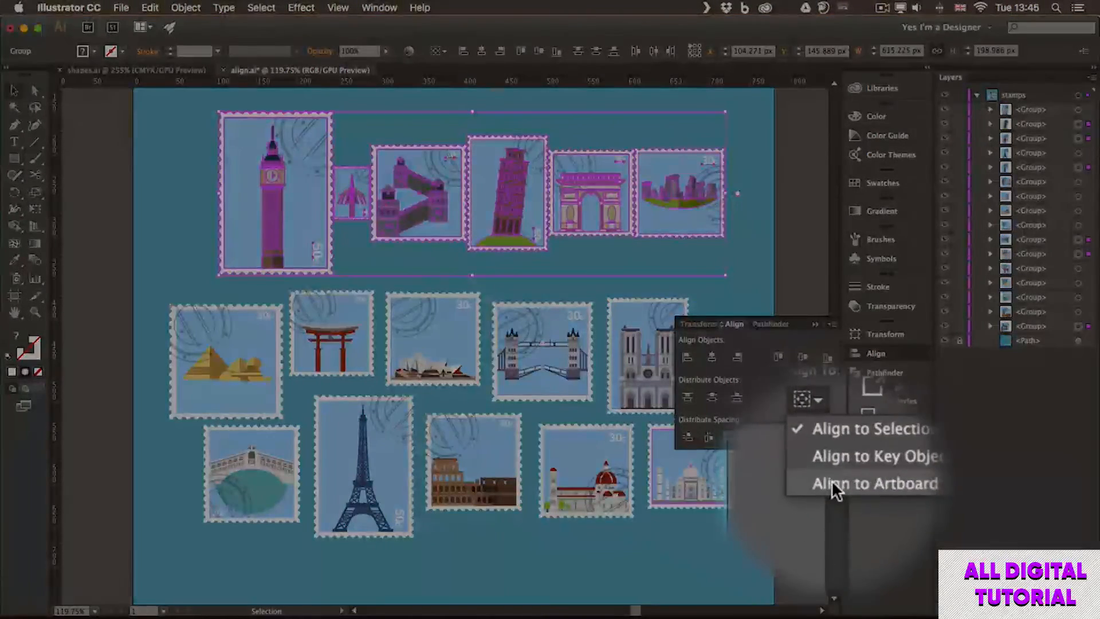
click(834, 486)
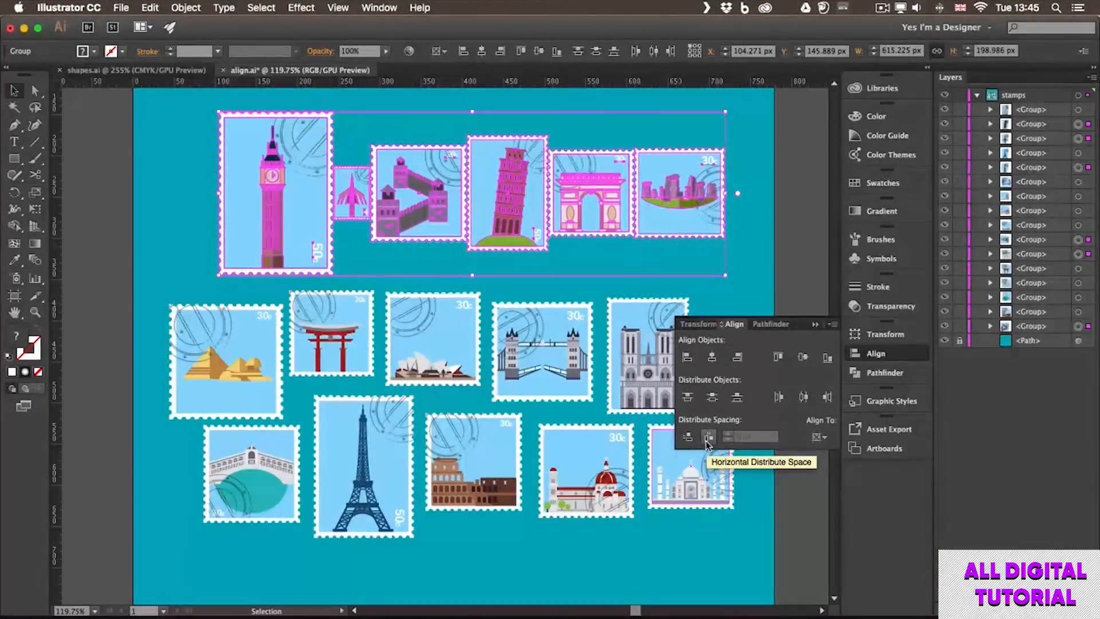
click(709, 439)
click(709, 439)
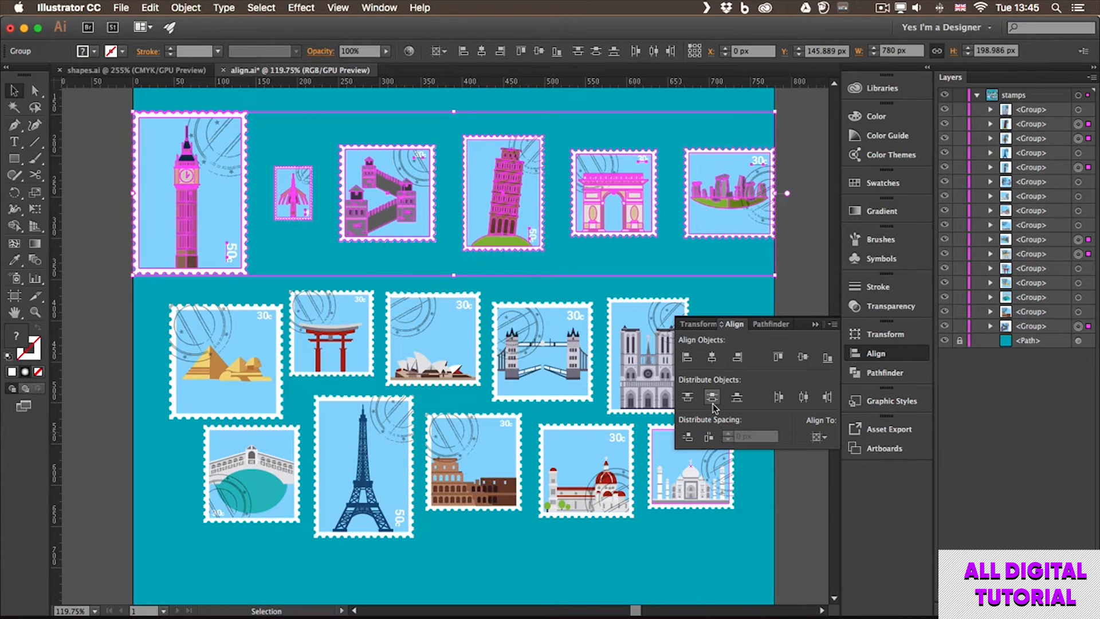
click(444, 273)
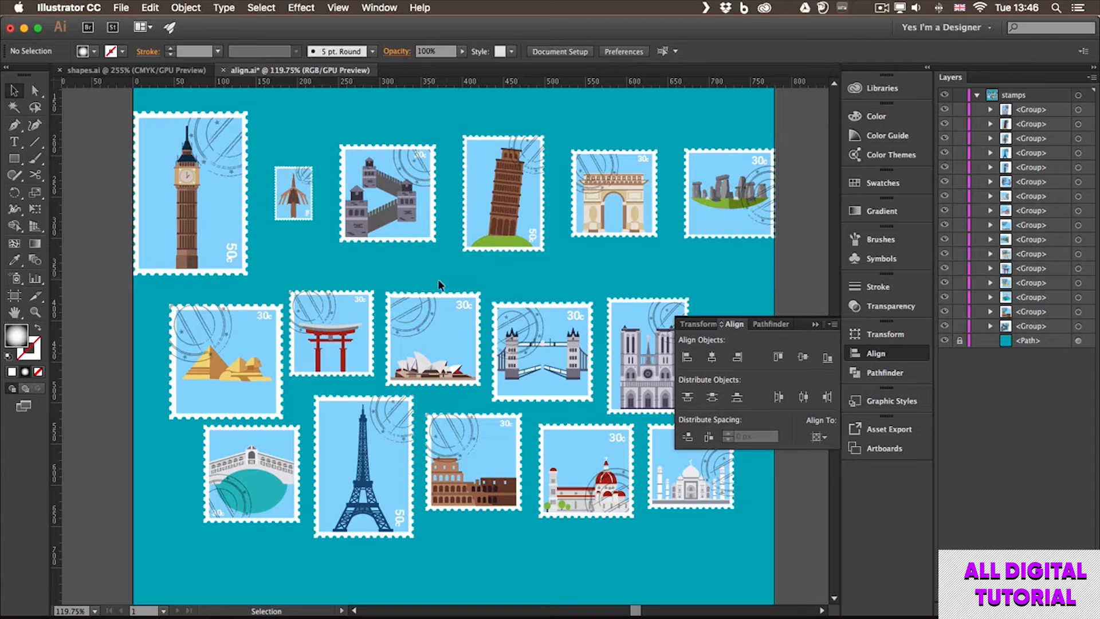
Step: Select the Big Ben, pyramids and bridge stamps, centre them horizontally relative to the selection, and distribute them by their vertical centres
drag(125, 209, 257, 504)
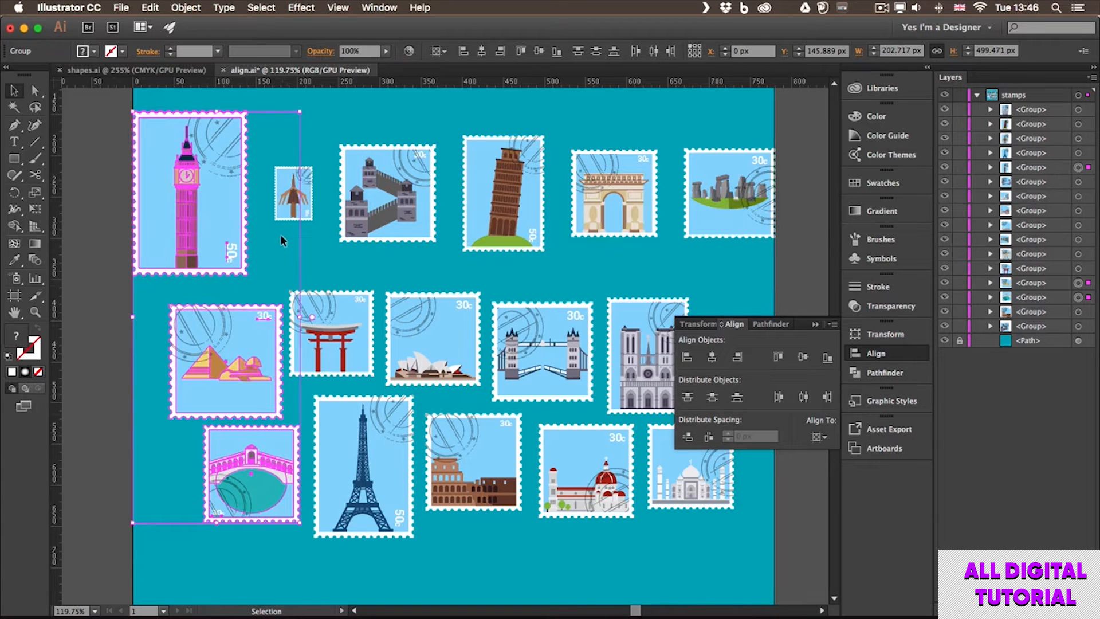
click(819, 437)
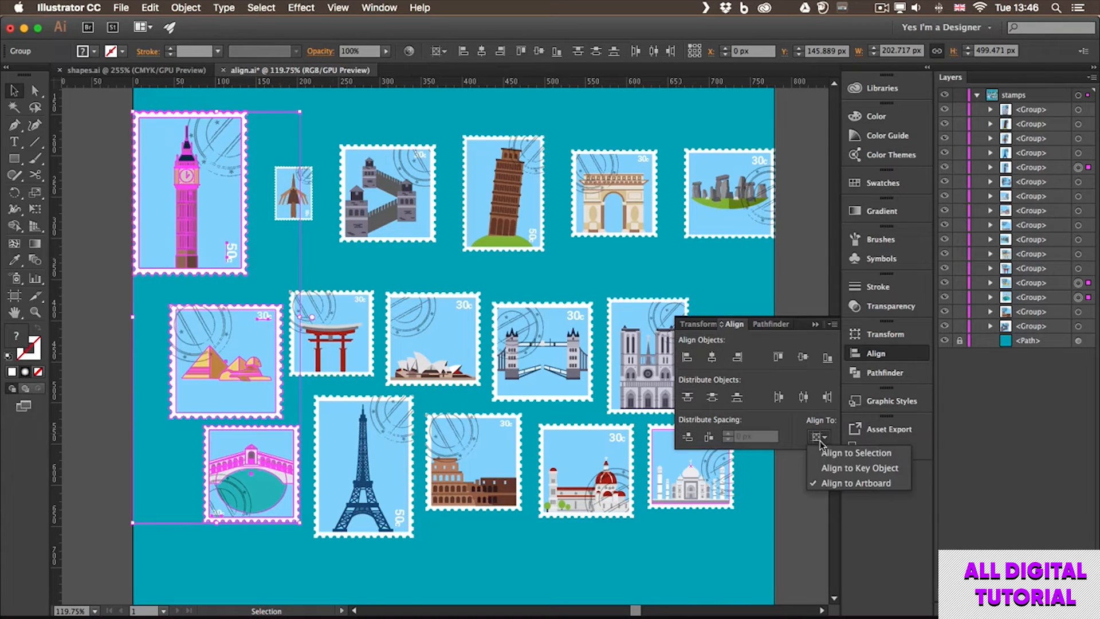
click(836, 455)
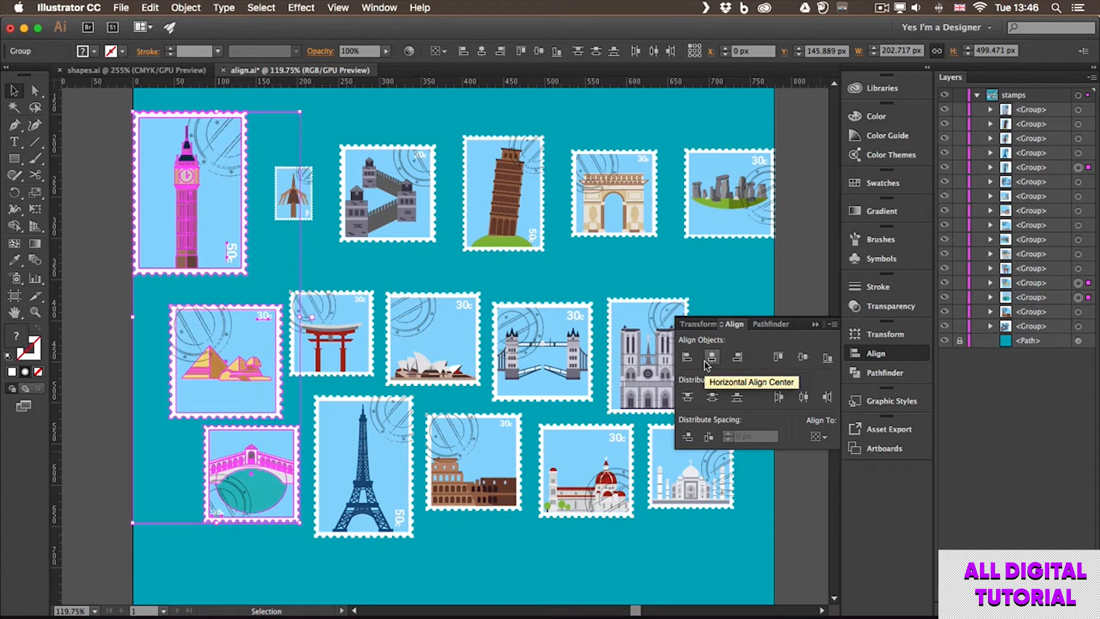
click(712, 357)
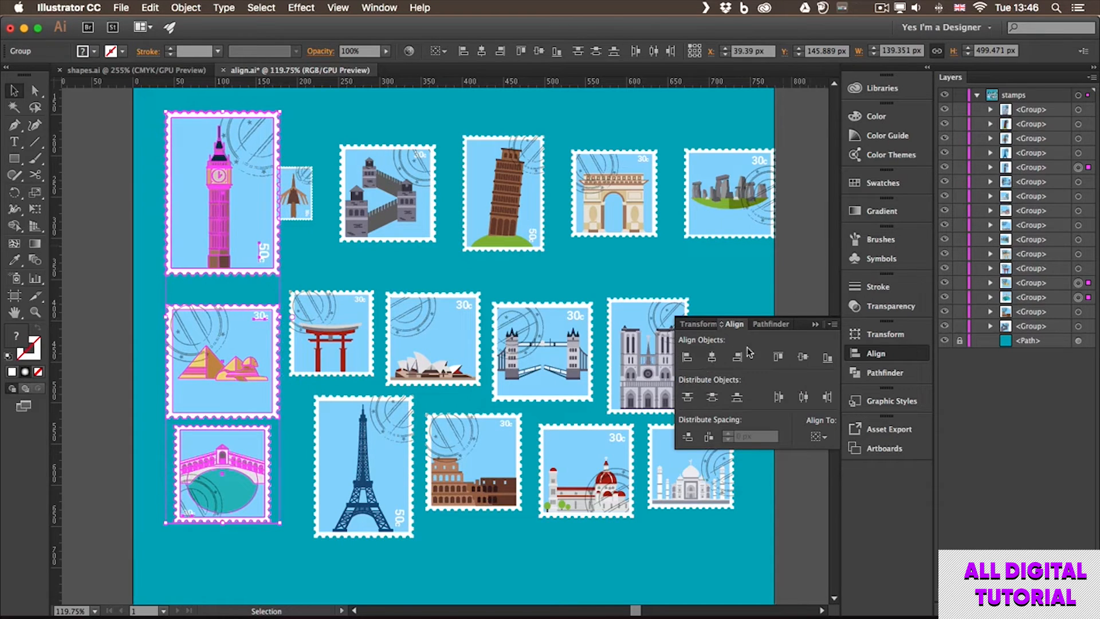
click(714, 397)
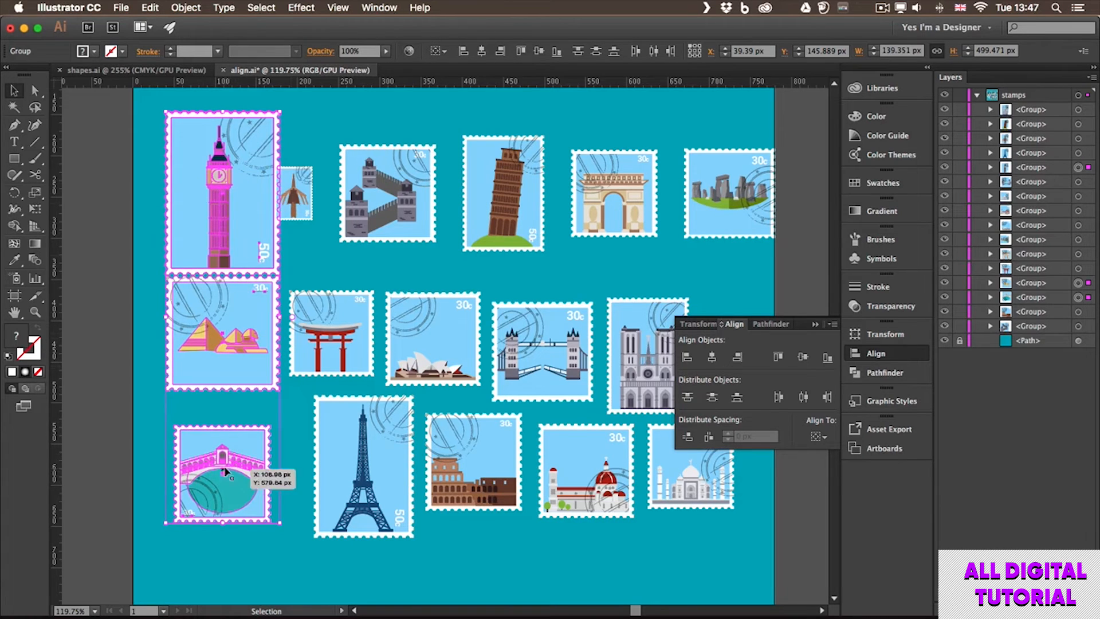
Step: Align to Key Object with the Big Ben stamp as key and distribute the three stamps' vertical spacing at 20 px
click(819, 436)
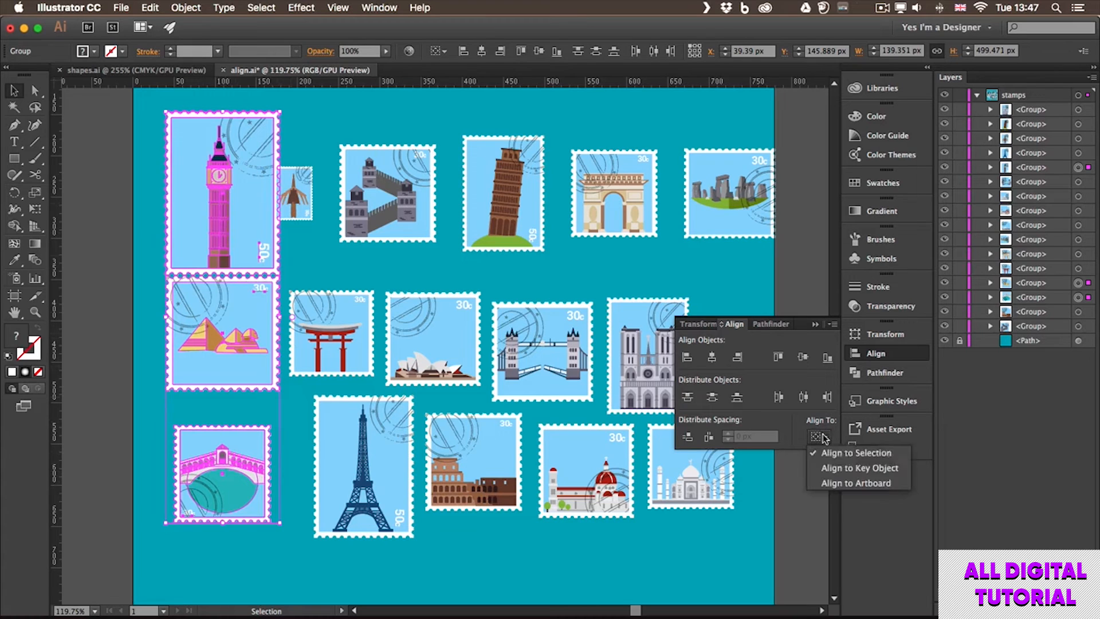
click(831, 468)
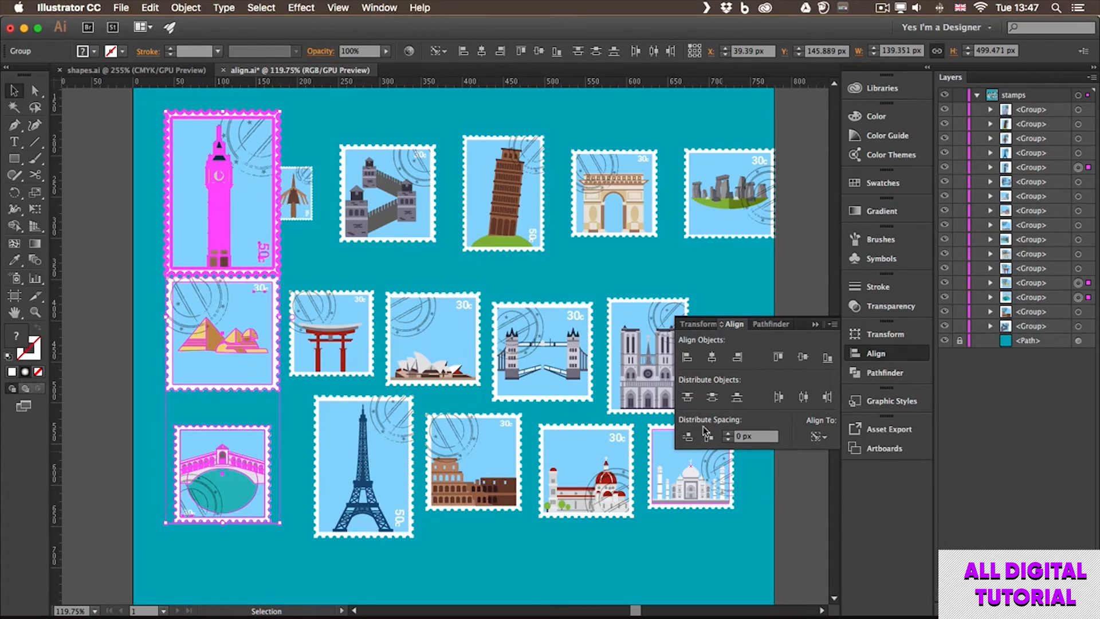
click(763, 437)
text(20)
click(688, 439)
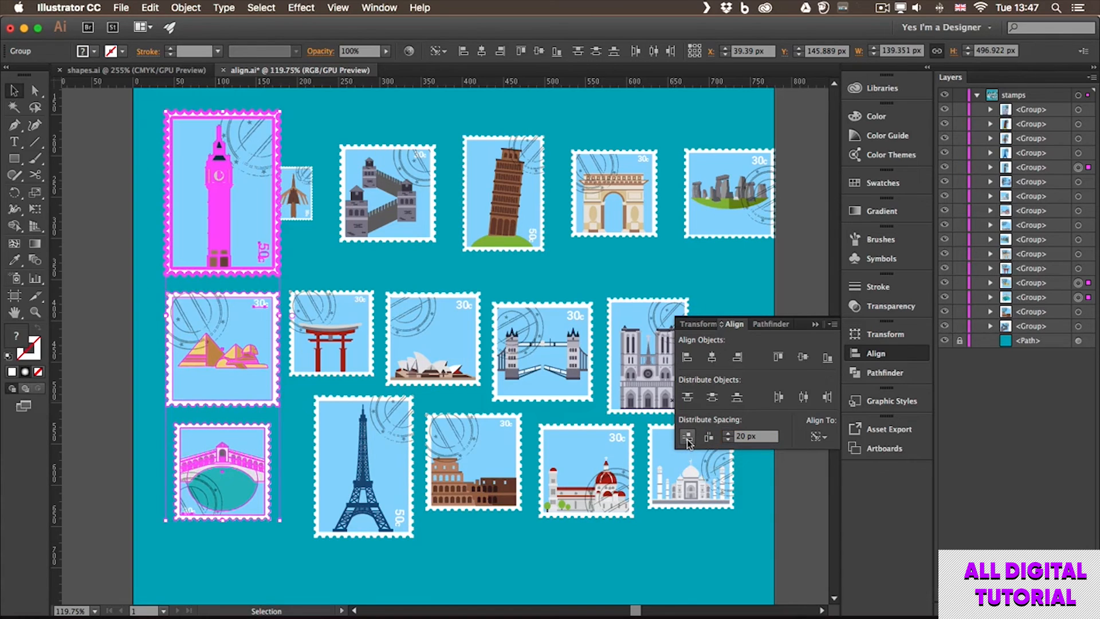